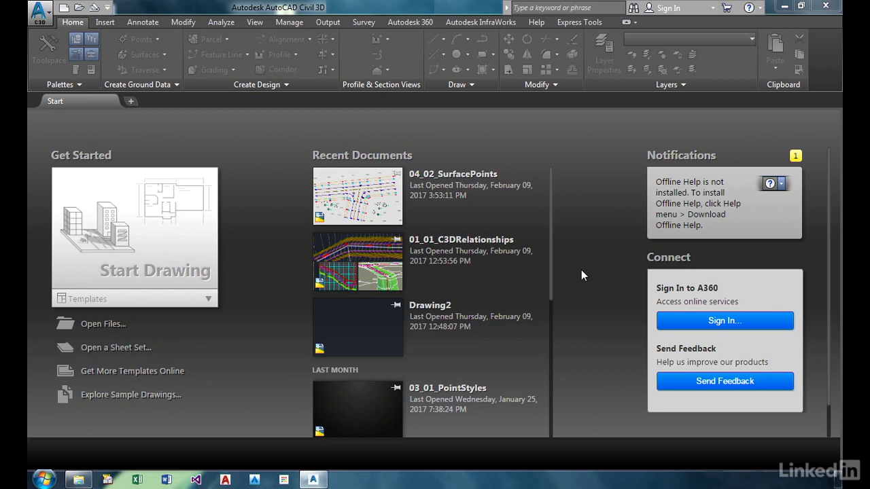
Step: Open the drawing 04_02_SurfacePoints.dwg from the Ch04 folder
left_click(79, 9)
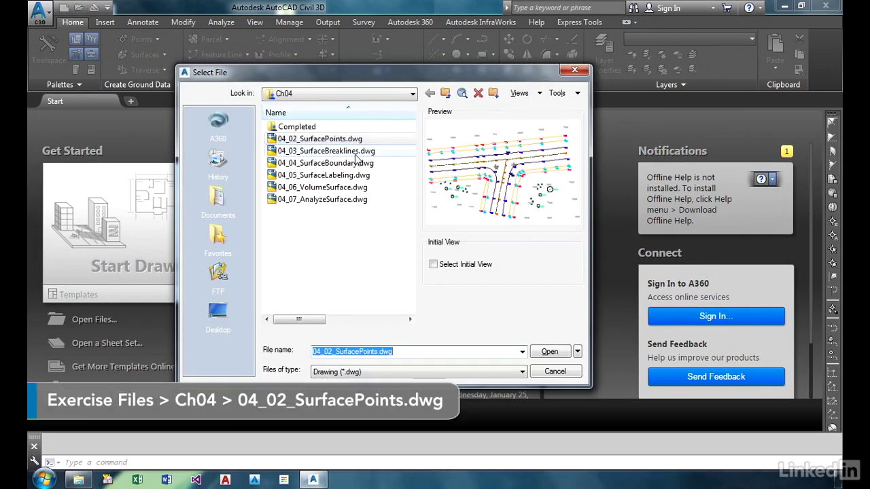
left_click(550, 357)
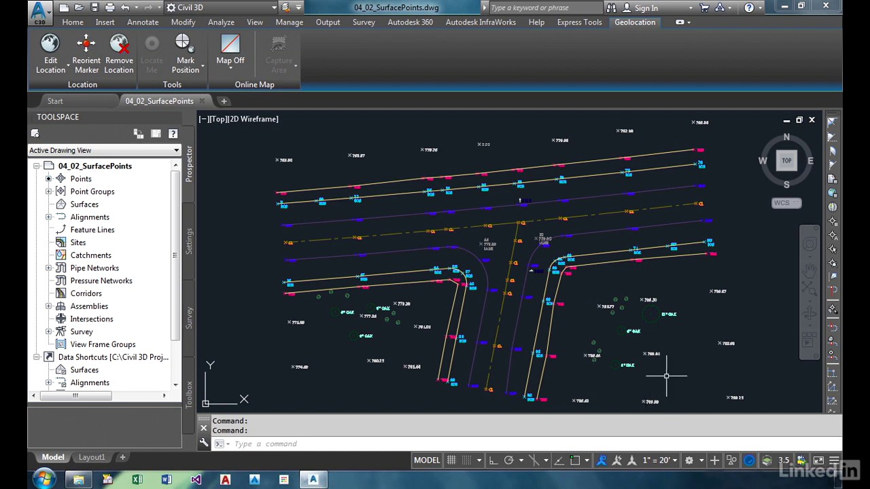
middle_click_drag(644, 375, 616, 374)
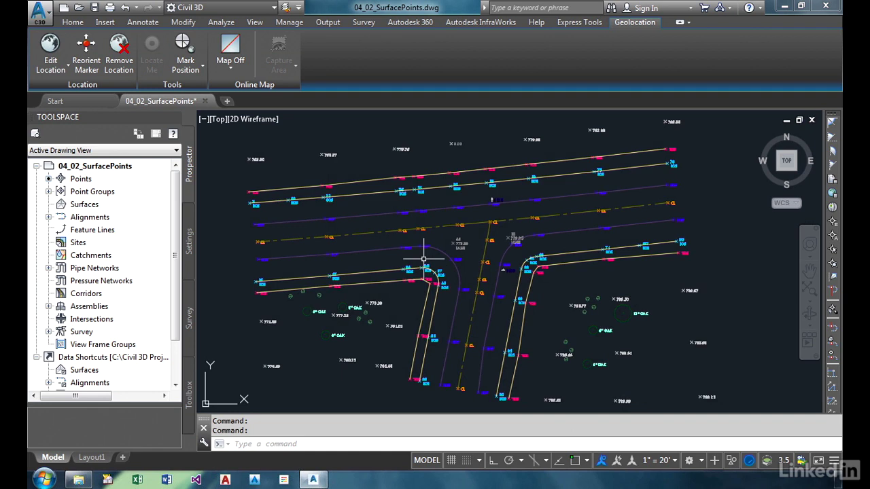
Step: Start creating a TIN surface and name it Existing Ground
left_click(73, 23)
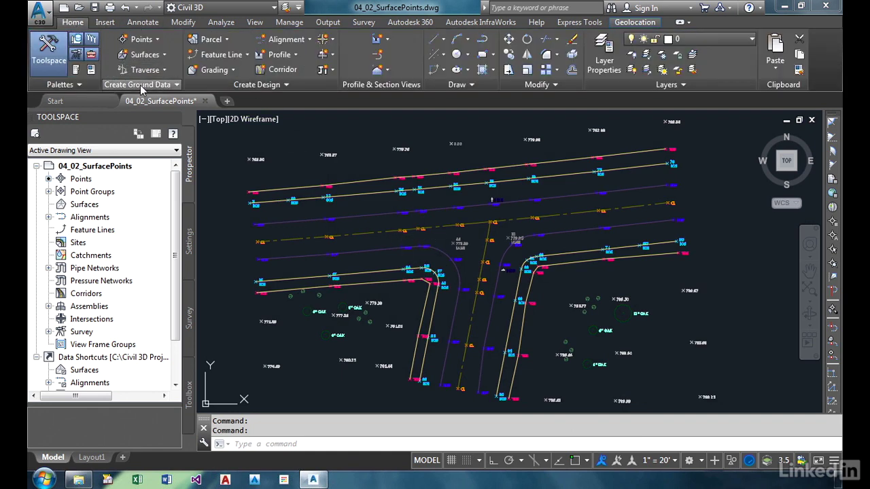
left_click(146, 55)
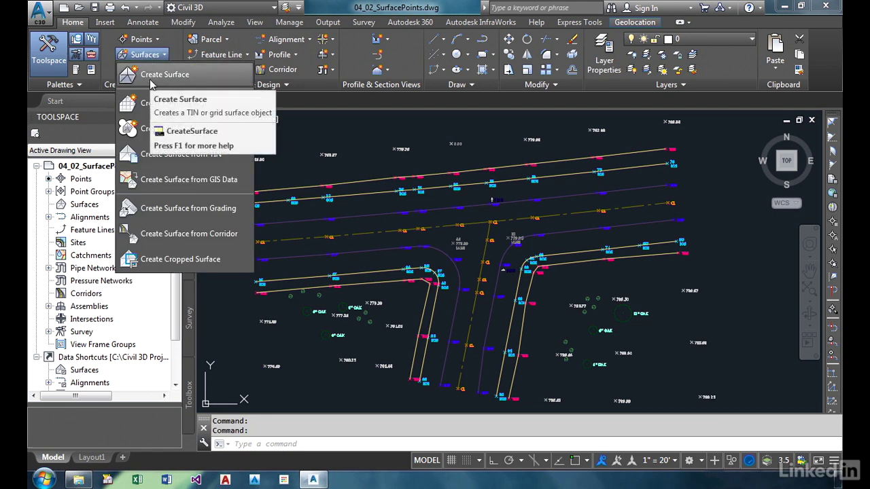
left_click(150, 75)
left_click(624, 243)
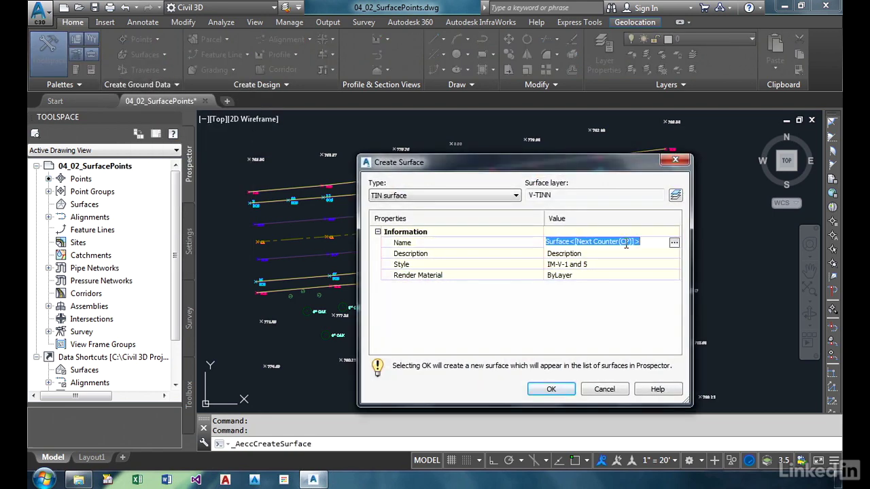
type("Exis")
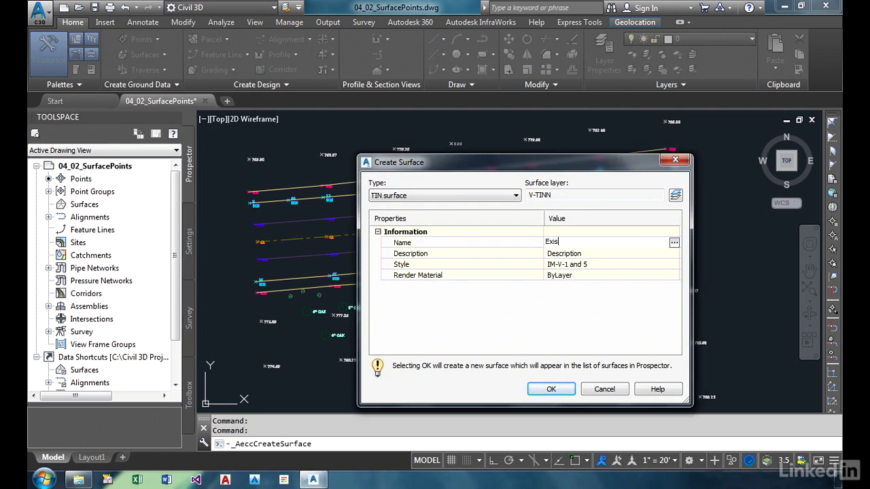
type("ting Ground")
key("Return")
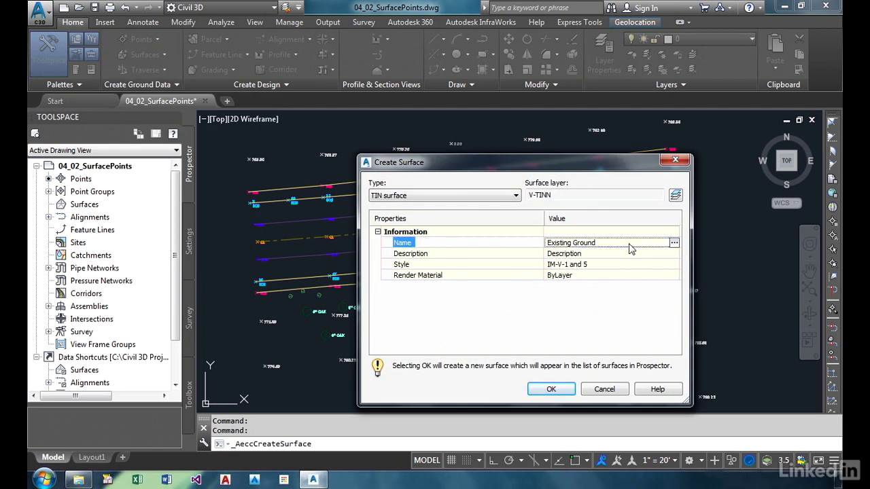
Step: Give the surface the description "Field shot data on 2-1" and create it on layer V-TINN with style IM-V-1 and 5
left_click(588, 254)
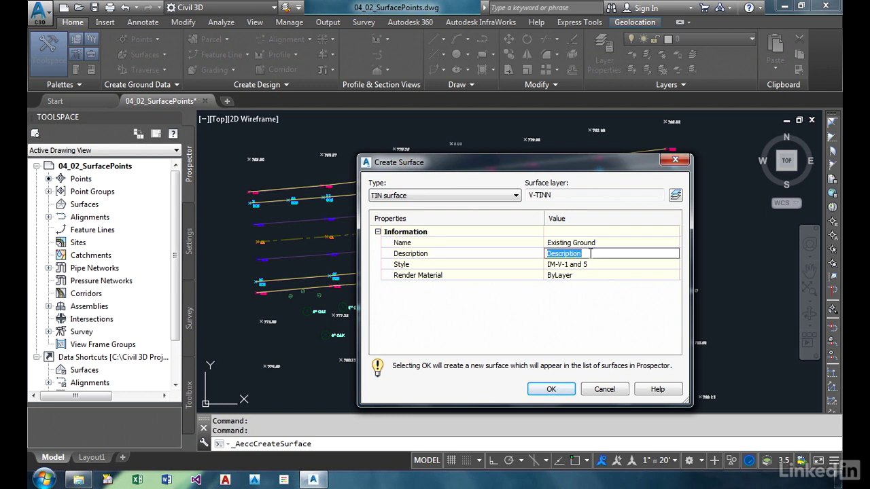
type("Field shot data on 2-1")
key("Return")
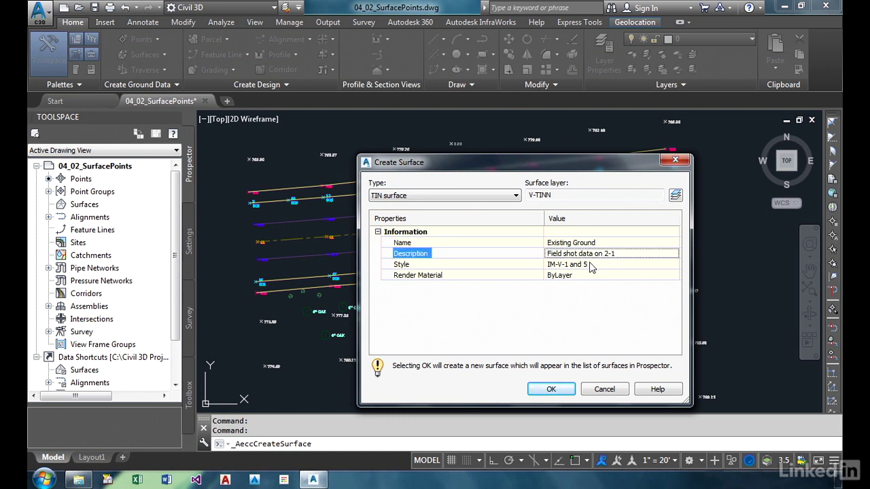
left_click(502, 267)
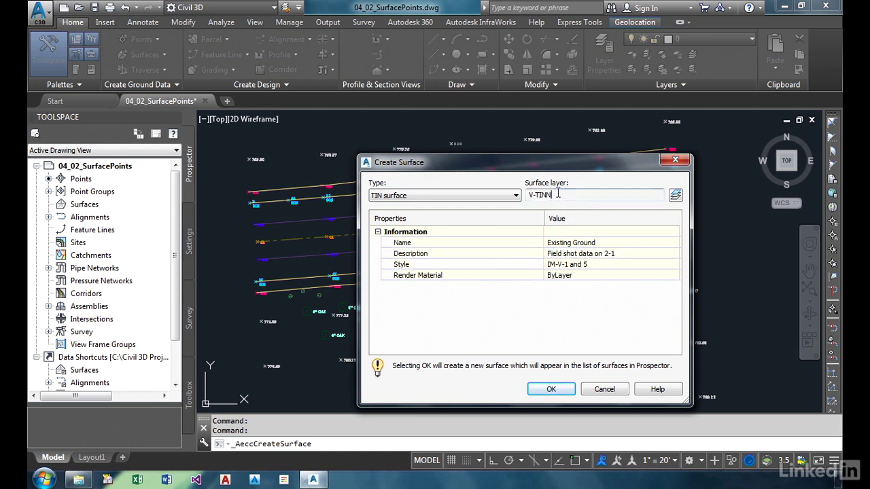
left_click_drag(556, 195, 527, 194)
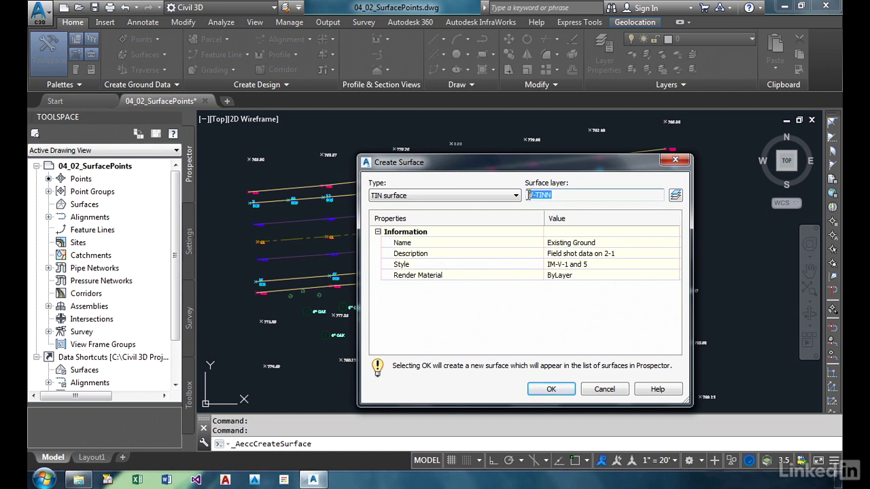
left_click(530, 268)
left_click_drag(553, 195, 518, 195)
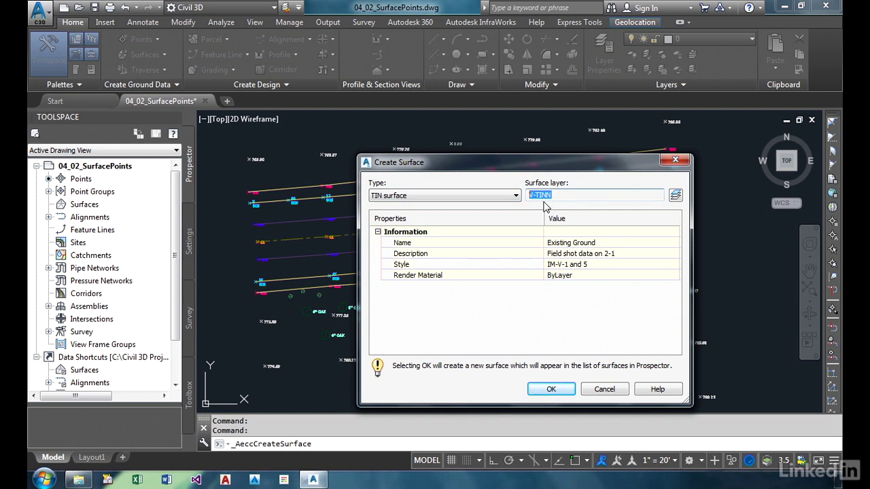
left_click(528, 268)
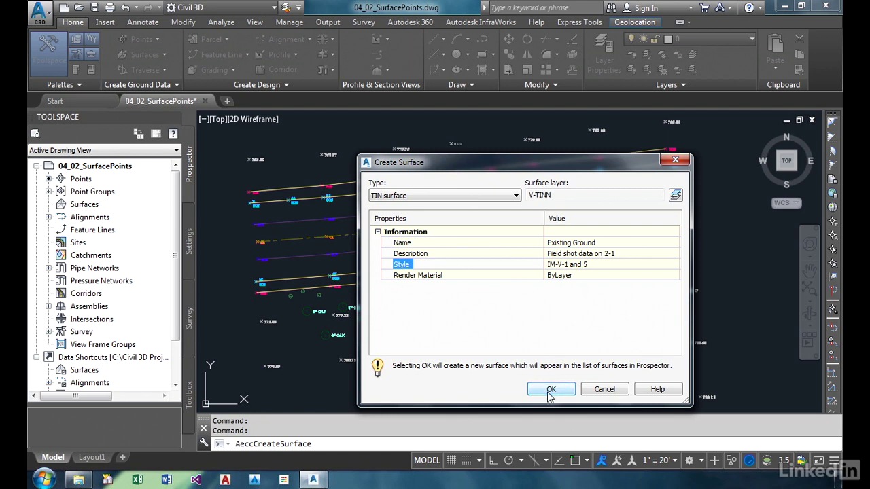
left_click(551, 390)
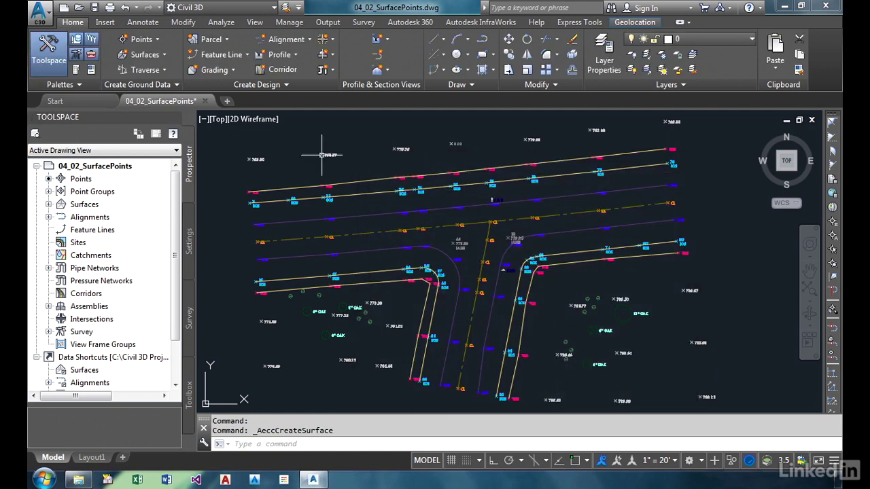
Step: Expand the Surfaces collection down to the definition items of the Existing Ground surface
left_click(48, 204)
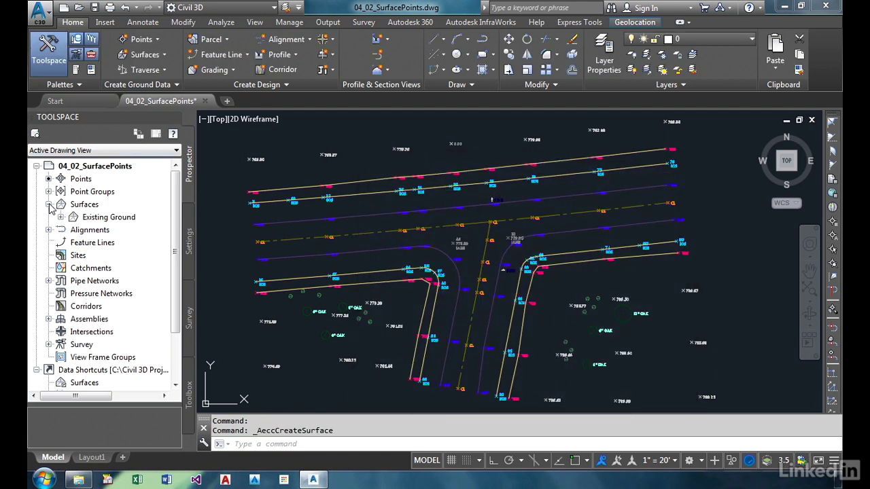
left_click(109, 219)
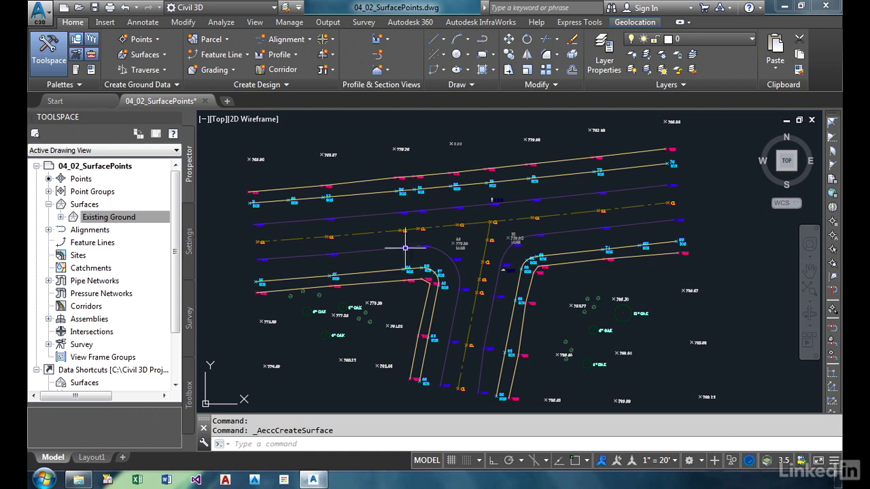
left_click(129, 218)
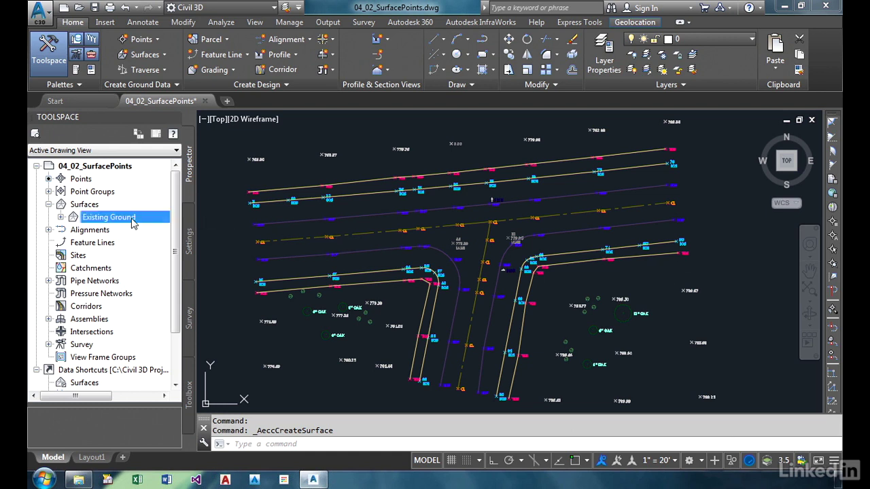
left_click(62, 218)
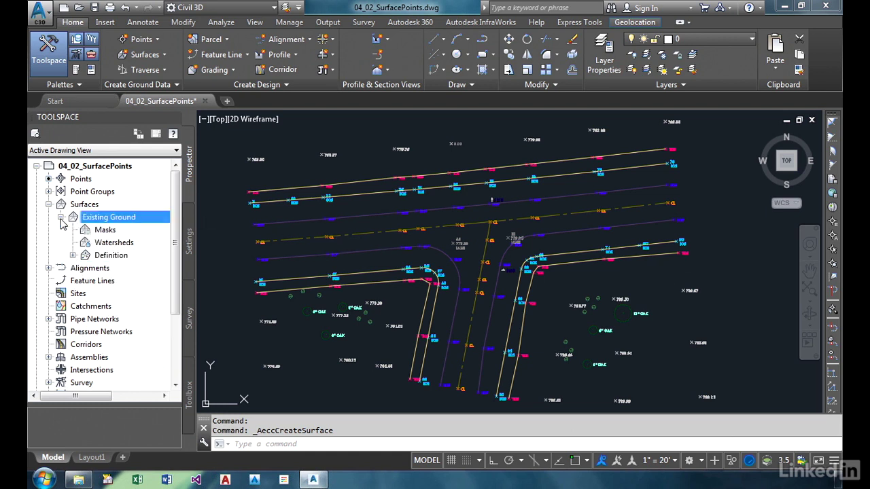
left_click(73, 256)
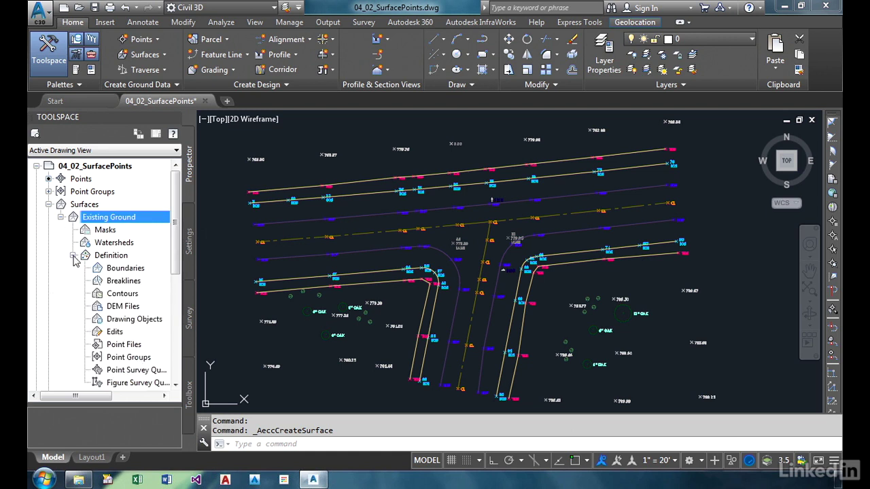
Step: Add the _All Points point group to the Existing Ground surface definition
scroll(169, 237, "down", 2)
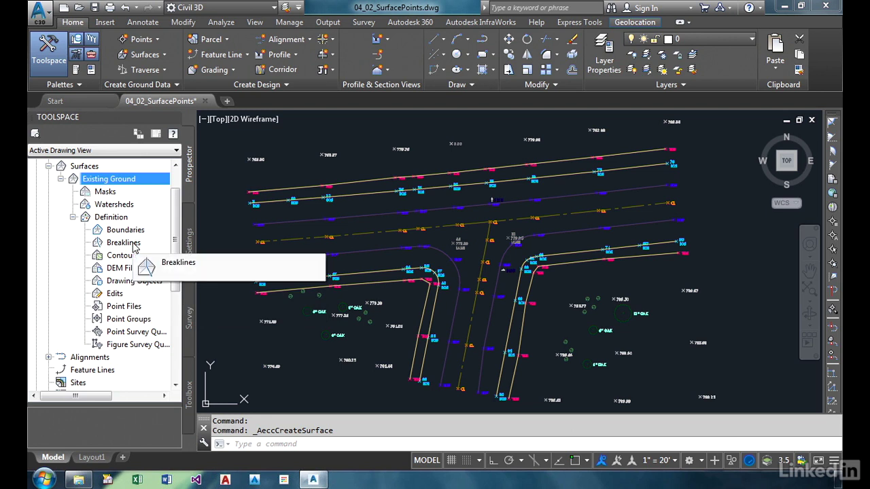
right_click(135, 321)
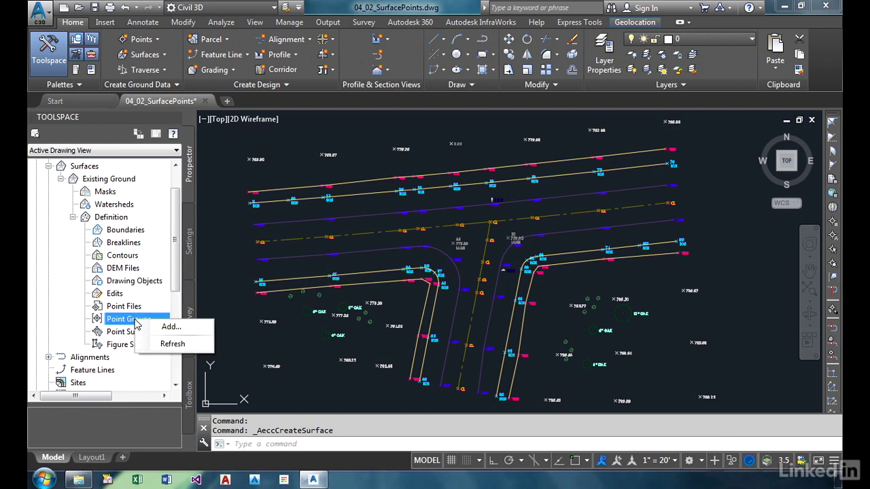
left_click(170, 327)
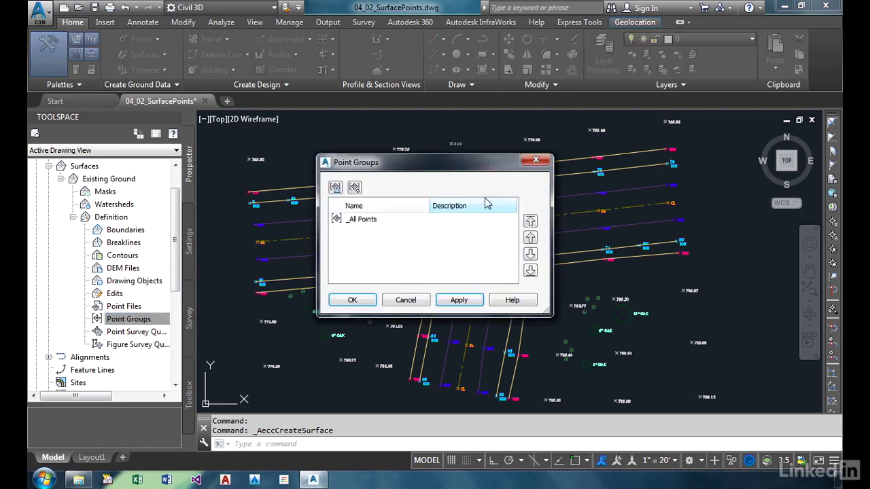
left_click(377, 222)
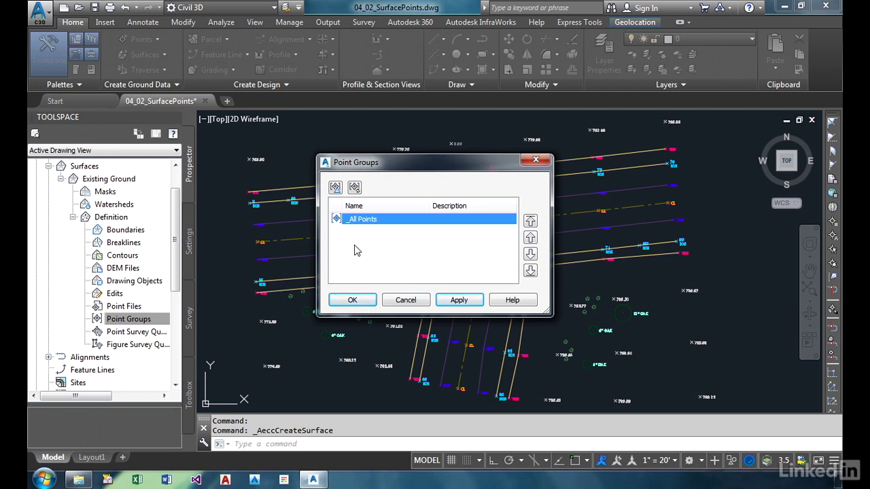
left_click(352, 301)
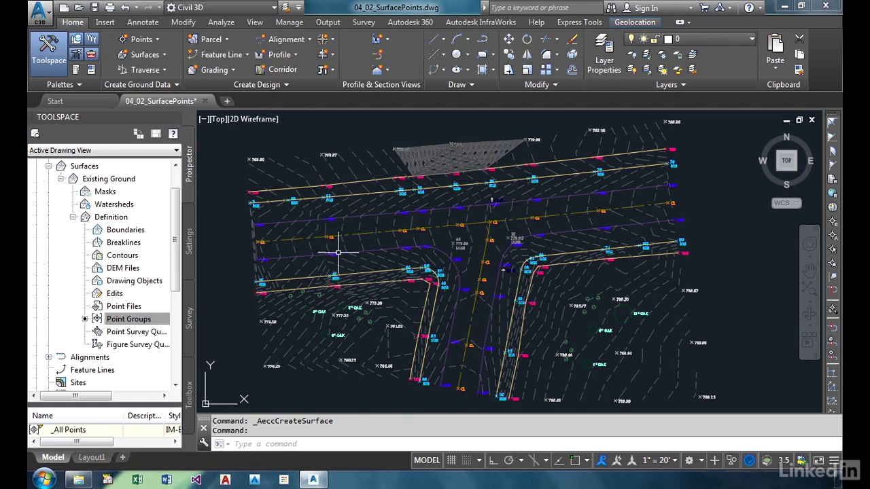
Step: Open the surface properties of Existing Ground and expand the Build options of its definition
scroll(499, 125, "up", 5)
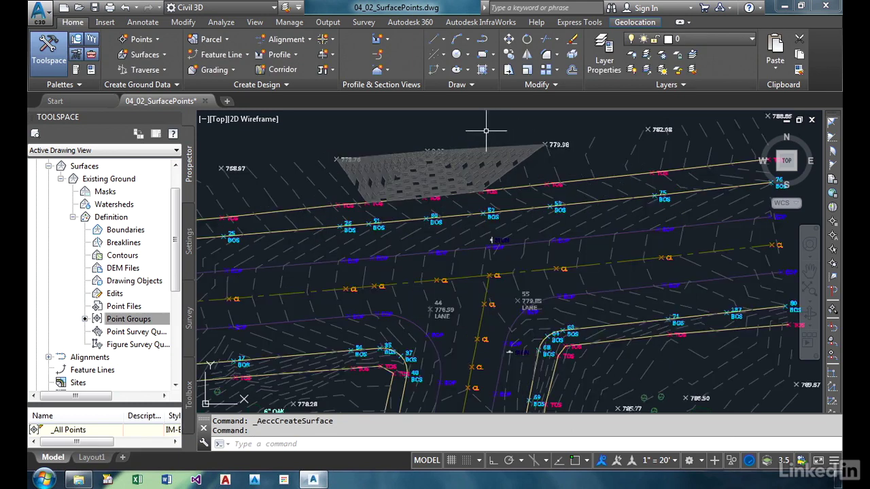
scroll(452, 192, "down", 3)
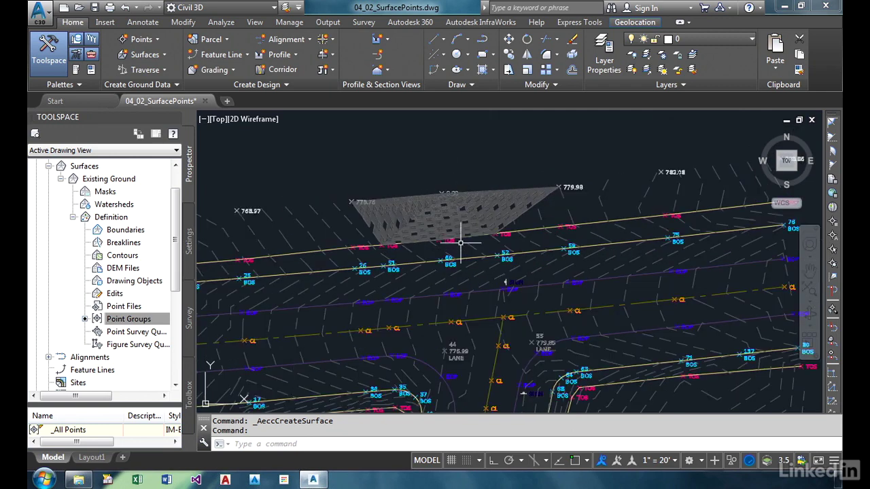
scroll(426, 216, "up", 3)
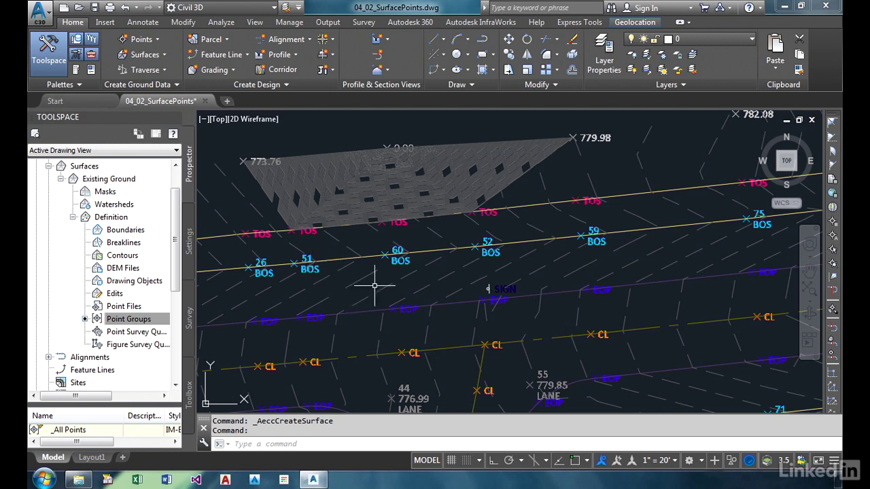
middle_click_drag(592, 272, 641, 315)
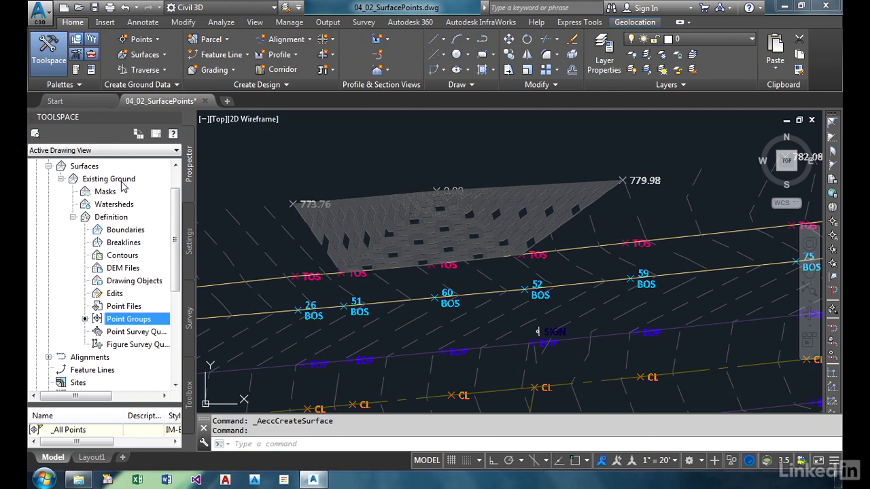
right_click(108, 179)
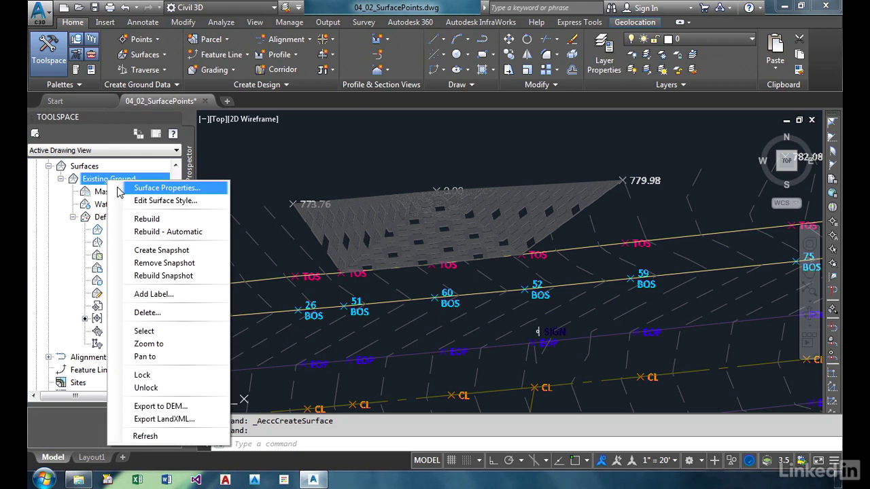
left_click(118, 190)
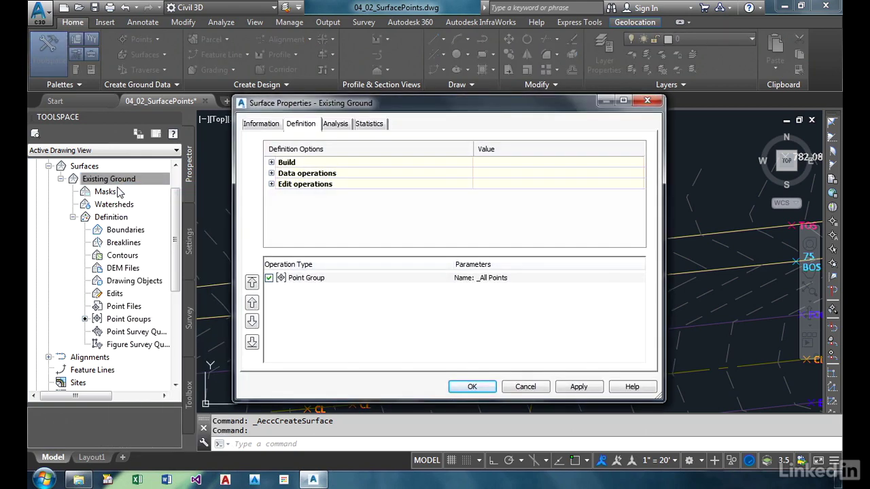
left_click(250, 125)
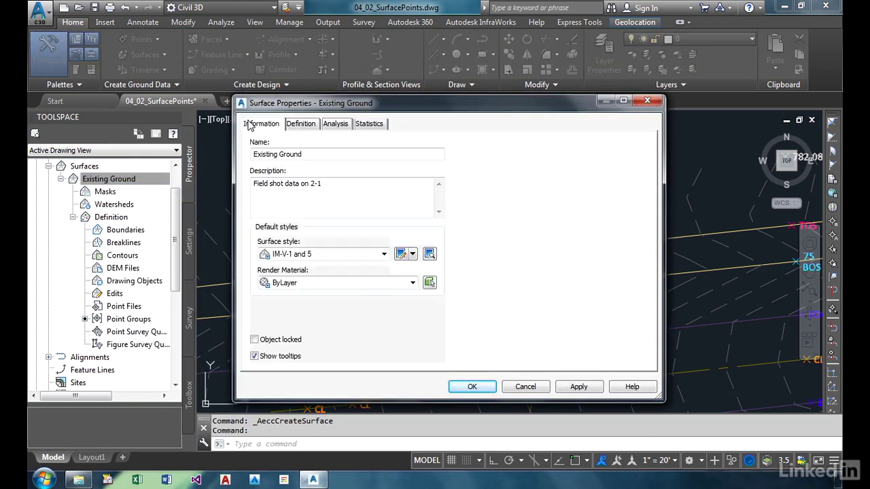
left_click(303, 127)
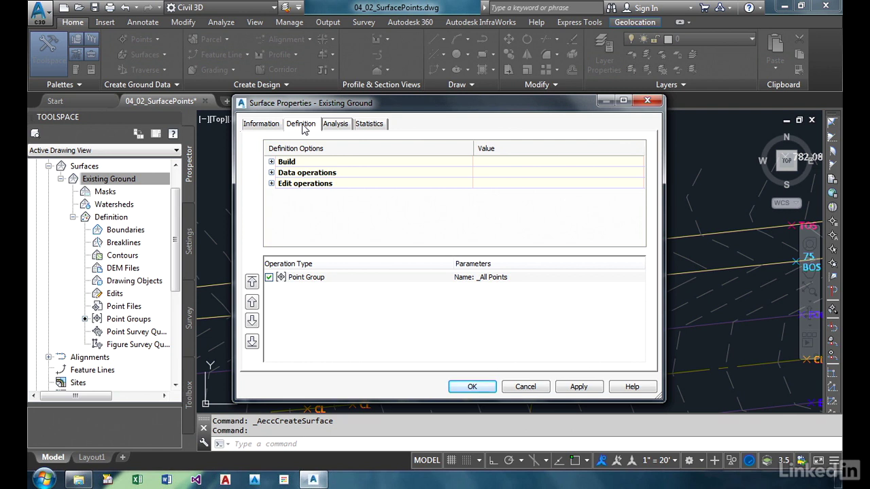
left_click(271, 162)
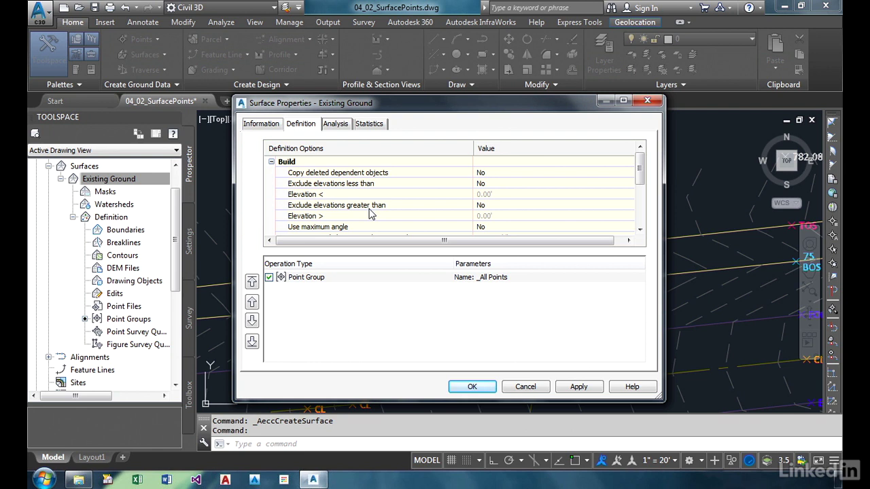
Step: Set the build option Exclude elevations less than to Yes, with an elevation limit of 10'
scroll(371, 214, "down", 1)
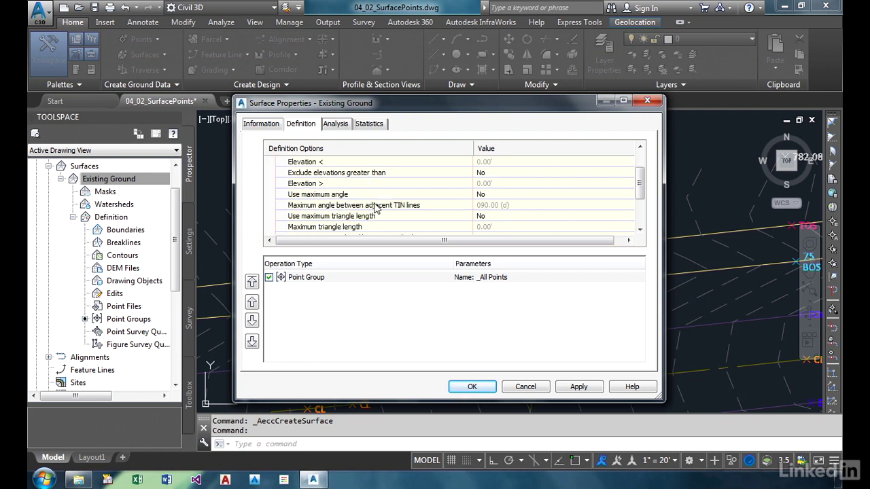
scroll(373, 207, "up", 1)
left_click(499, 186)
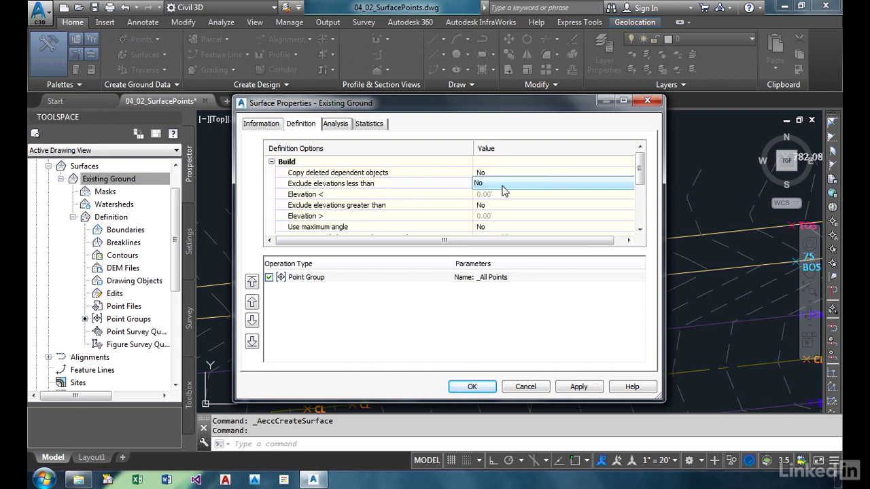
left_click(502, 186)
left_click(492, 204)
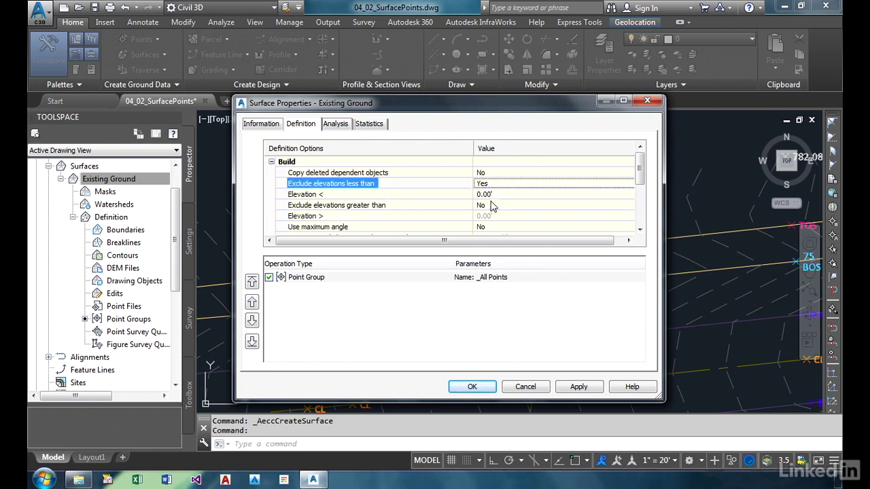
left_click(499, 193)
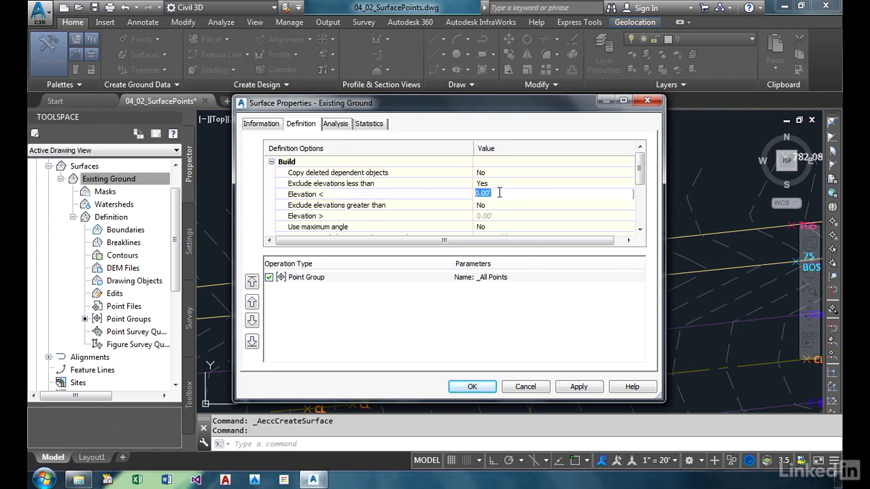
type("10")
key("Return")
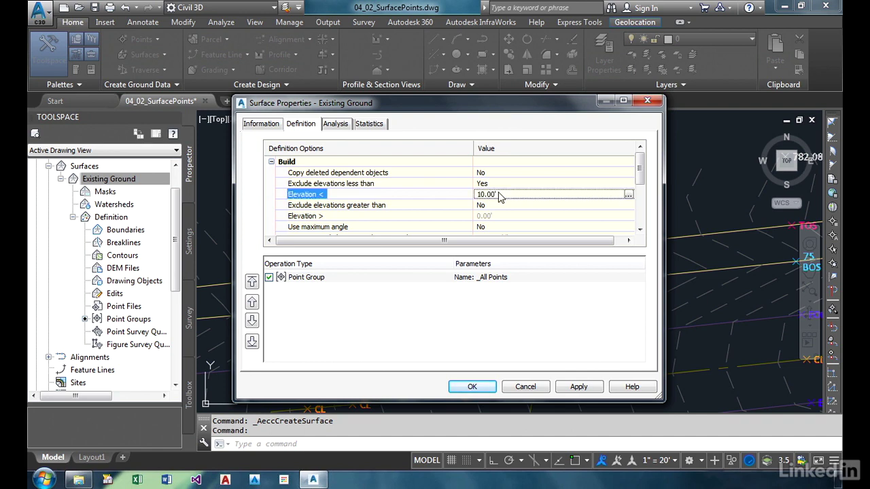
Step: Accept the surface properties and rebuild the Existing Ground surface with the modified definition
left_click_drag(503, 104, 530, 126)
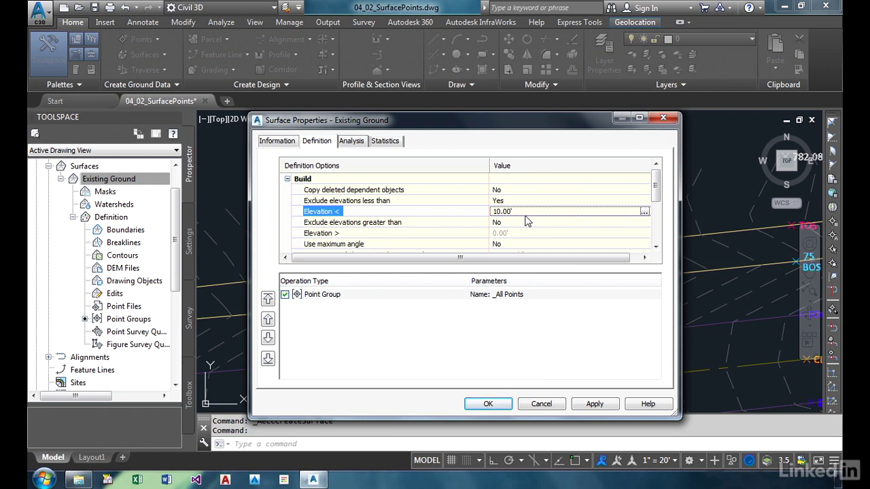
left_click(487, 403)
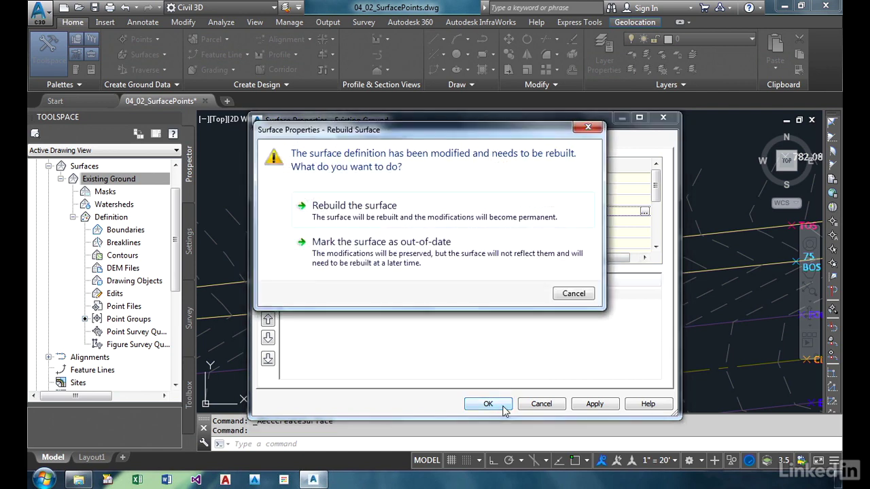
left_click(450, 211)
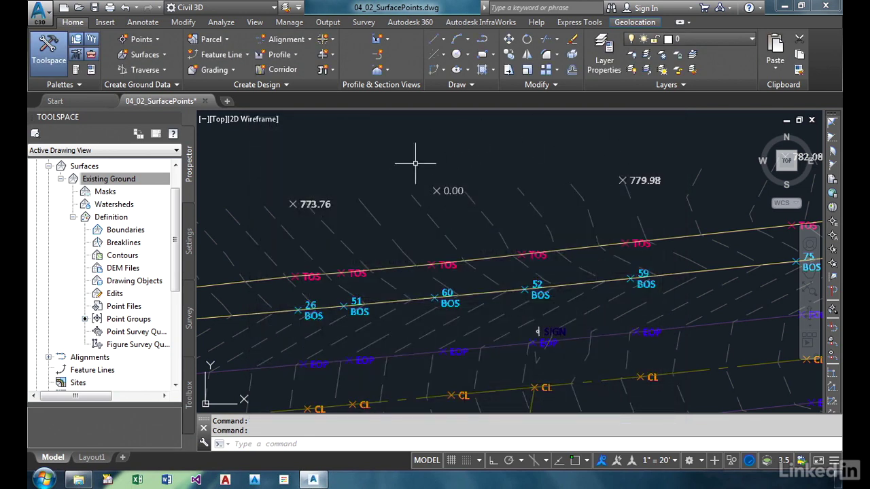
mouse_move(421, 199)
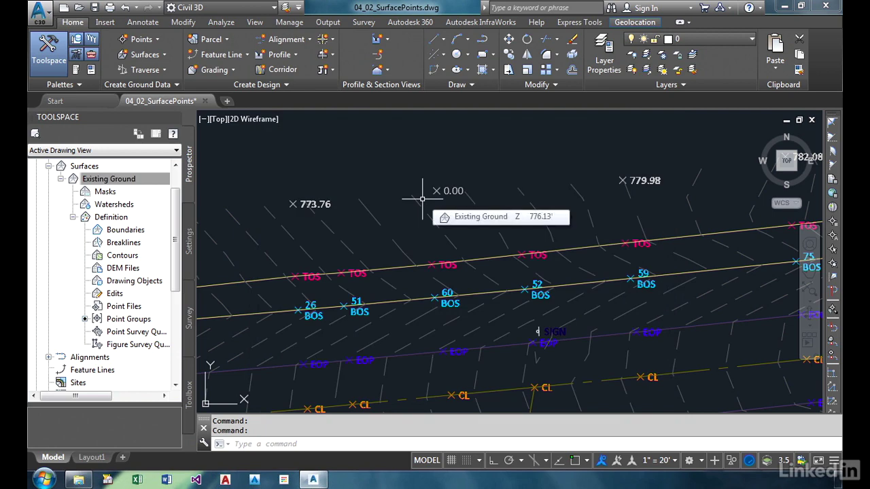
scroll(421, 199, "down", 3)
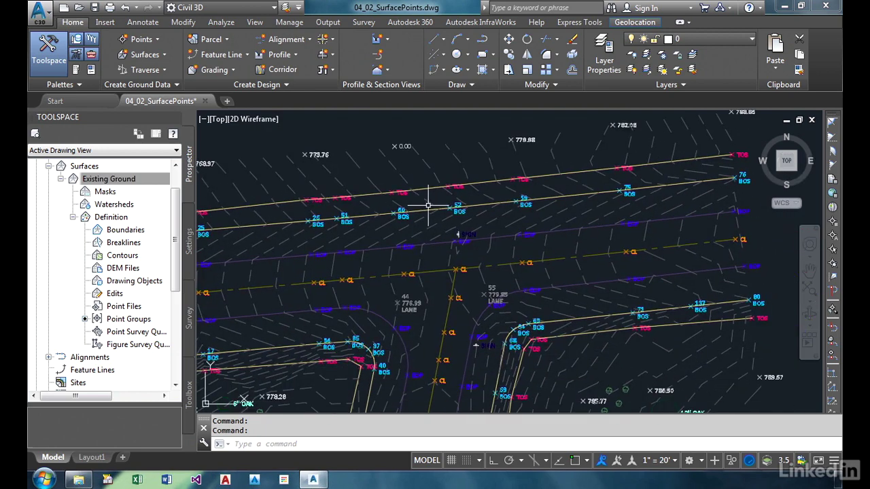